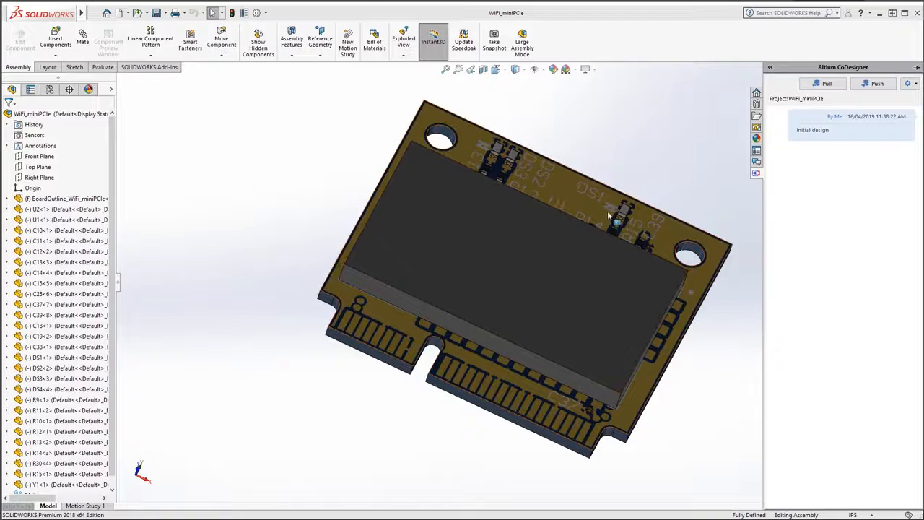
Step: Open the base sketch of the Board feature in BoardOutline_WiFi_miniPCIe for editing and view it face-on
middle_drag(402, 164, 628, 184)
scroll(628, 183, down, 2)
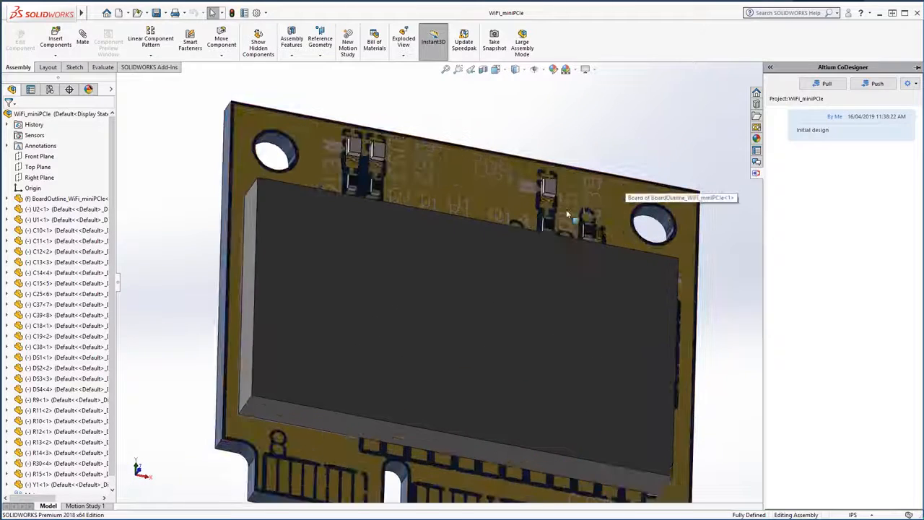
scroll(559, 215, up, 1)
click(8, 199)
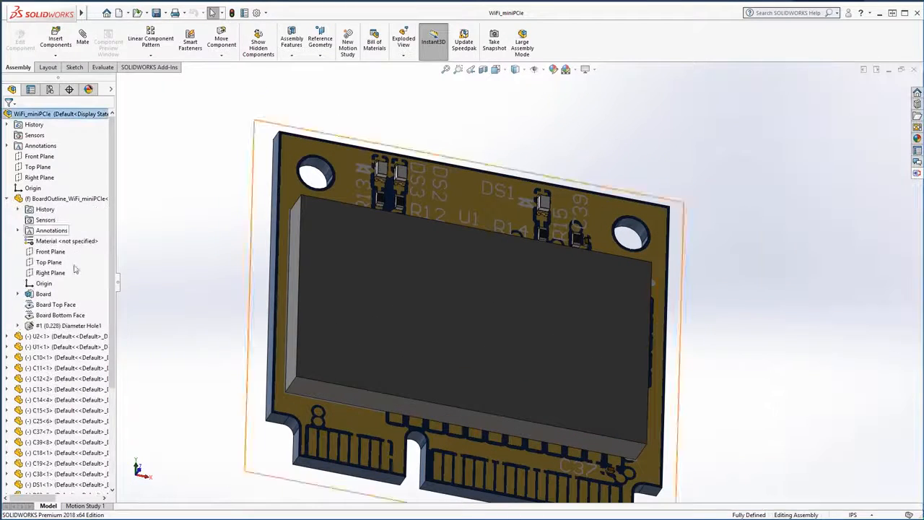
click(18, 294)
click(57, 305)
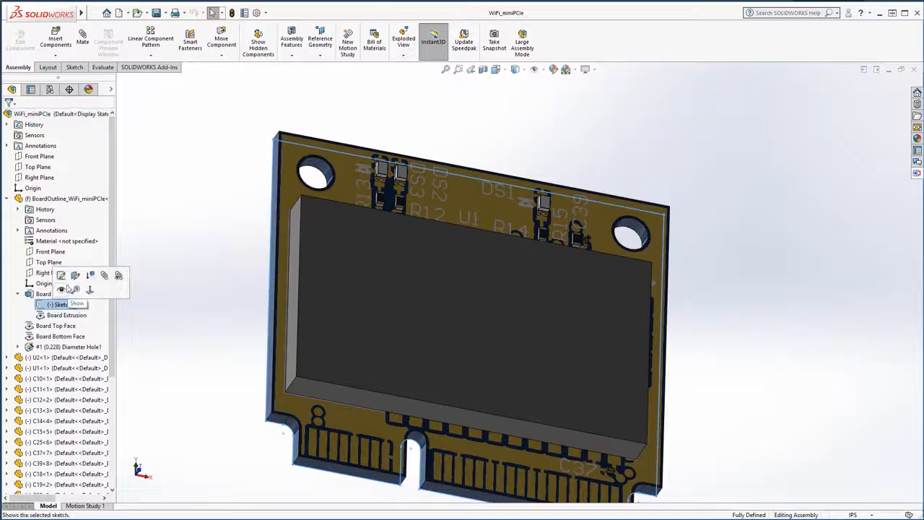
click(60, 275)
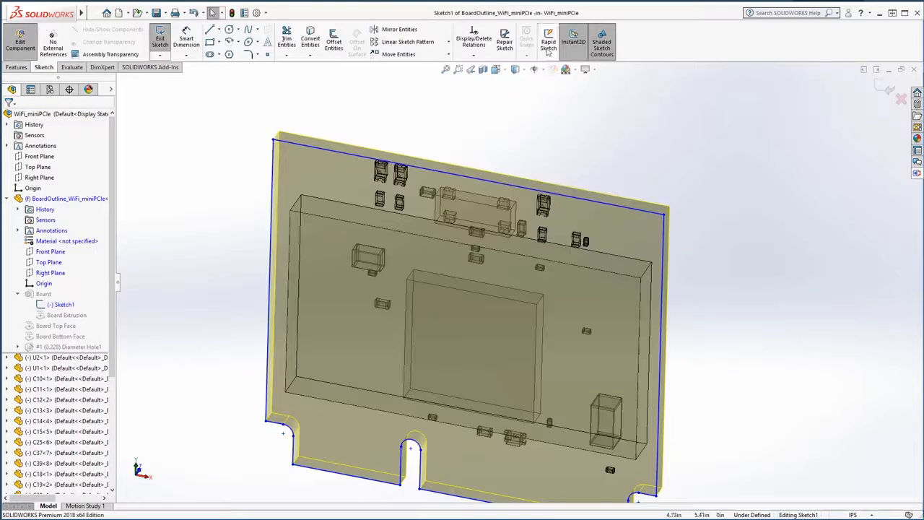
click(504, 71)
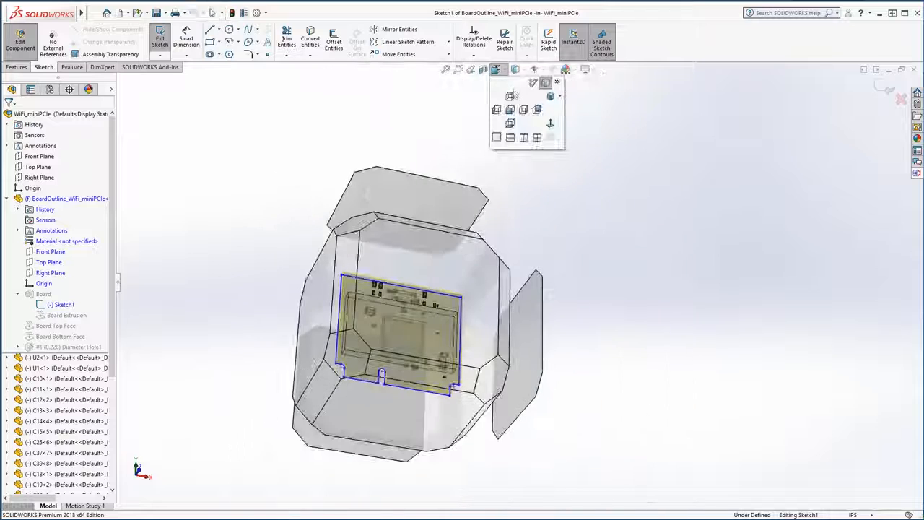
click(552, 122)
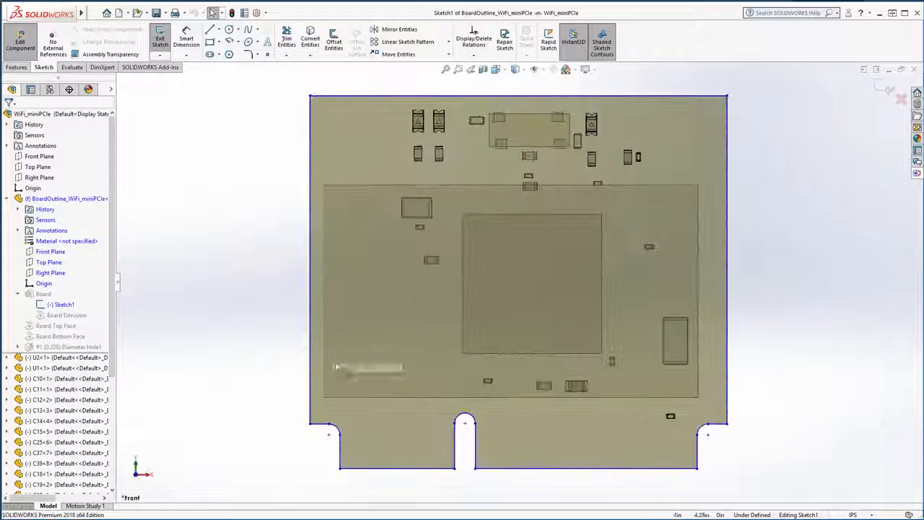
Step: Widen the board outline by moving its left vertical edge outward to about X = 3.86 in
scroll(470, 452, down, 1)
scroll(508, 426, up, 2)
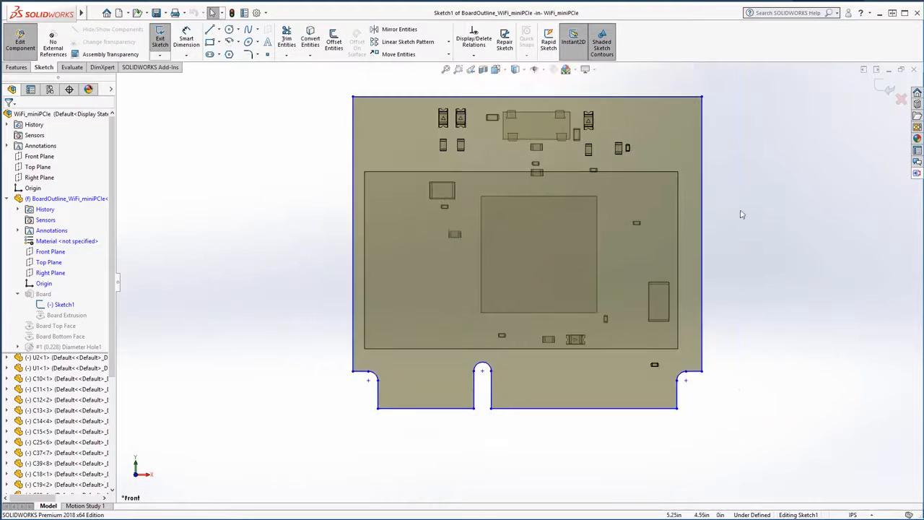
scroll(730, 86, down, 1)
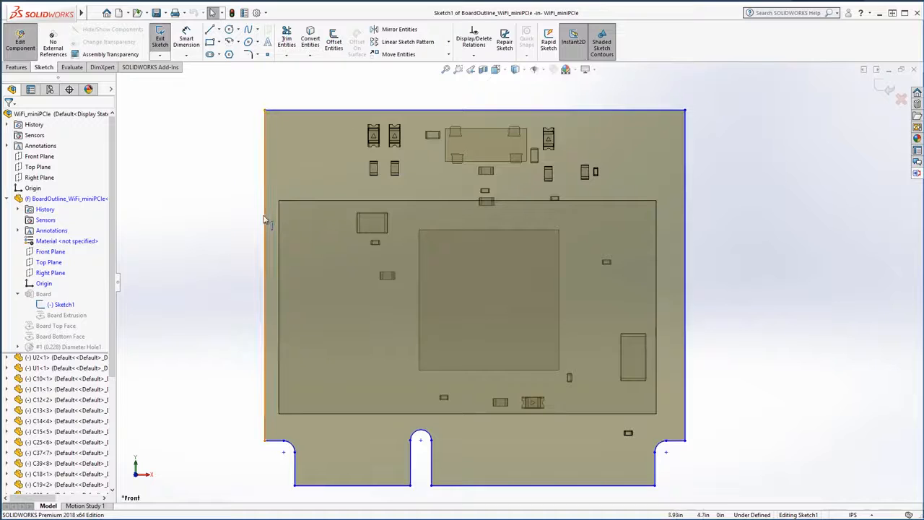
drag(266, 222, 237, 225)
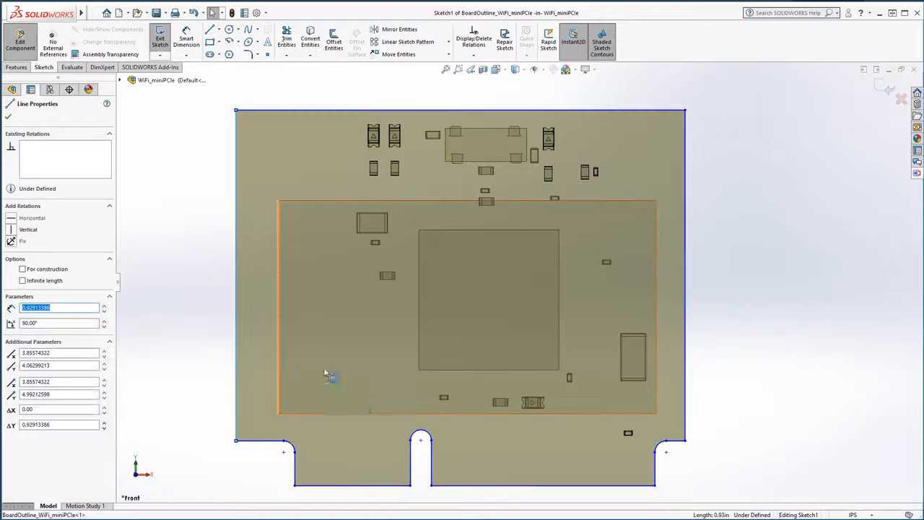
Step: Close the notch in the outline's lower edge with a horizontal line about 0.059 in long, delete the notch's sides and arc, and exit the sketch
click(210, 31)
drag(410, 486, 432, 485)
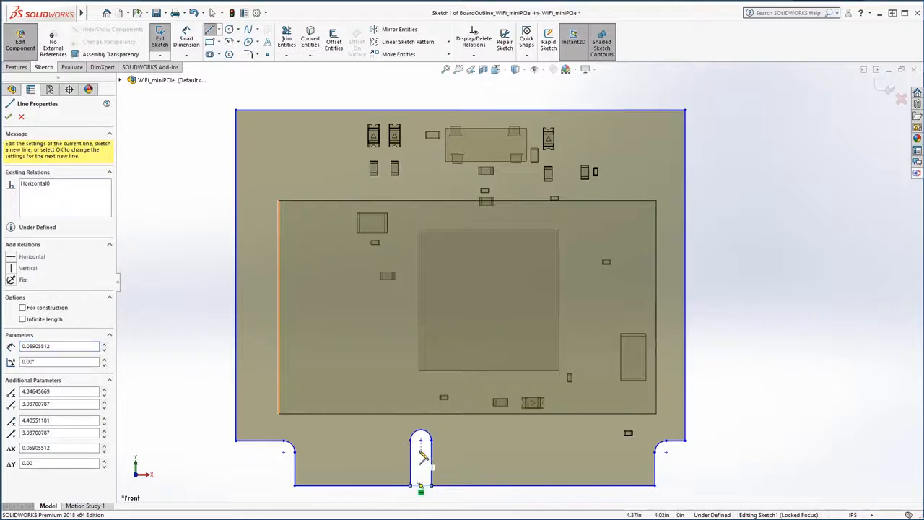
key(Escape)
click(411, 463)
key(Delete)
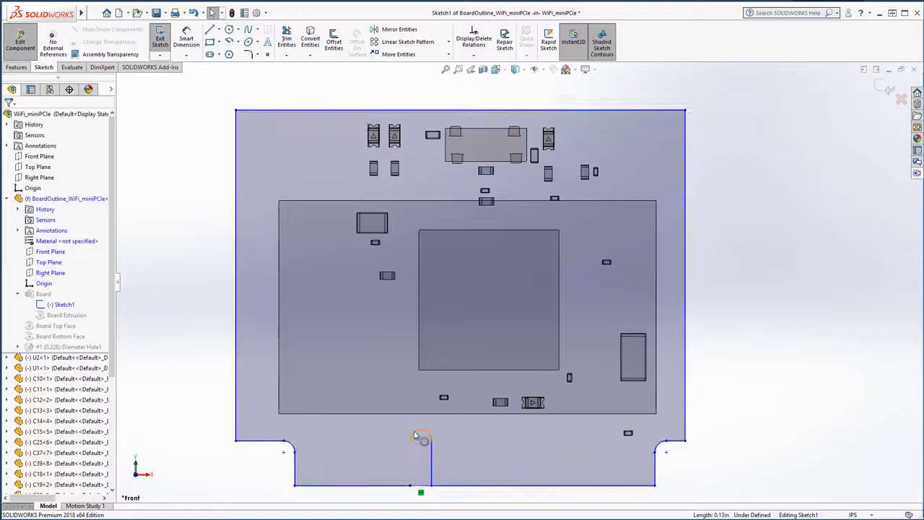
click(431, 455)
key(Delete)
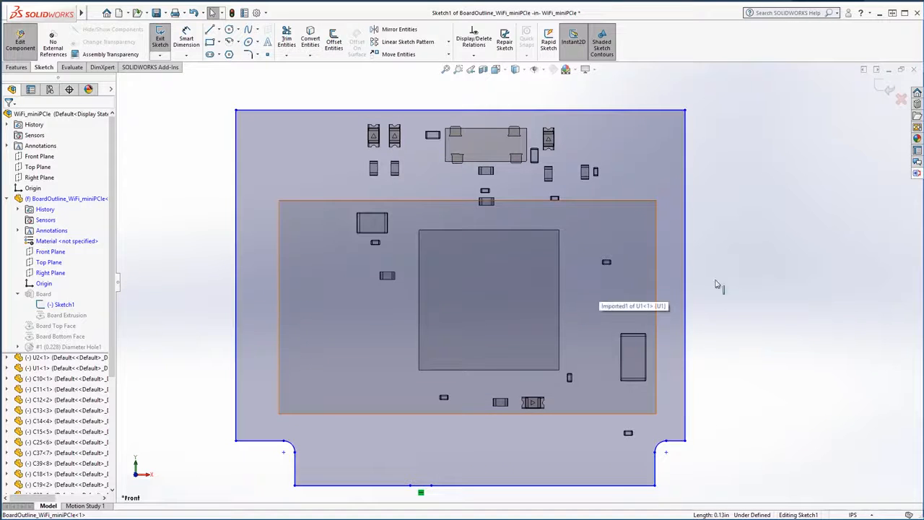
click(888, 88)
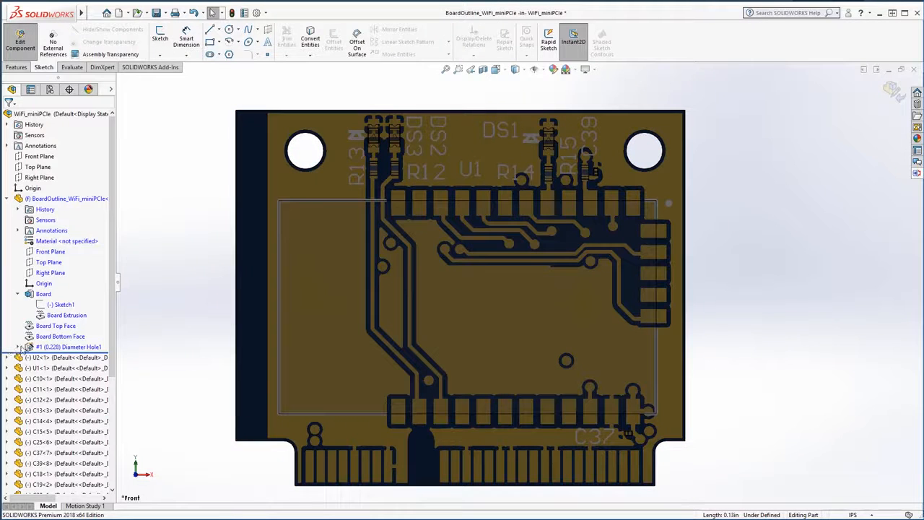
Step: Move the upper-left mounting hole outward toward the widened board edge using its hole sketch, and finish editing the board part
click(19, 347)
click(29, 358)
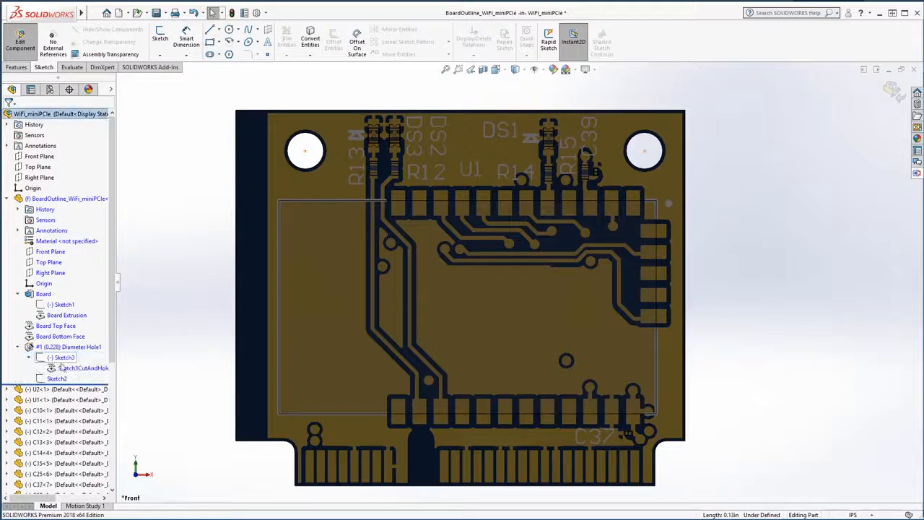
click(64, 357)
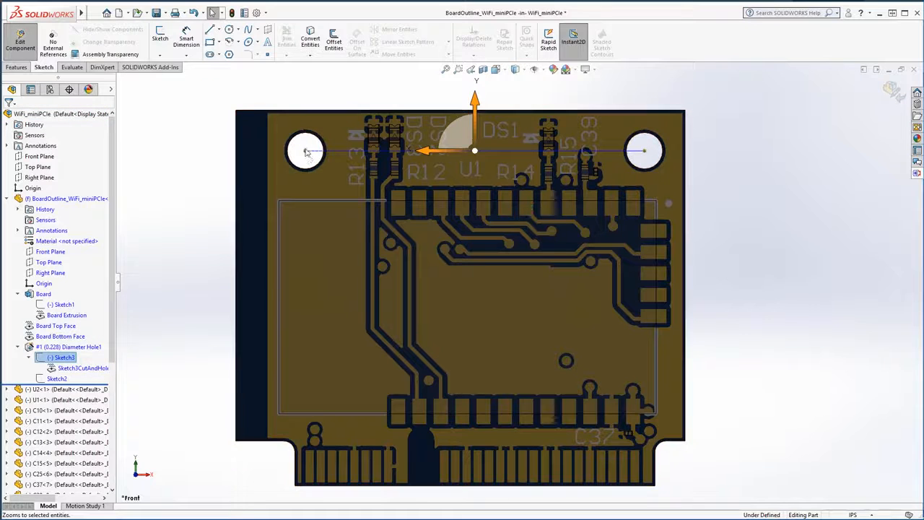
drag(304, 153, 269, 149)
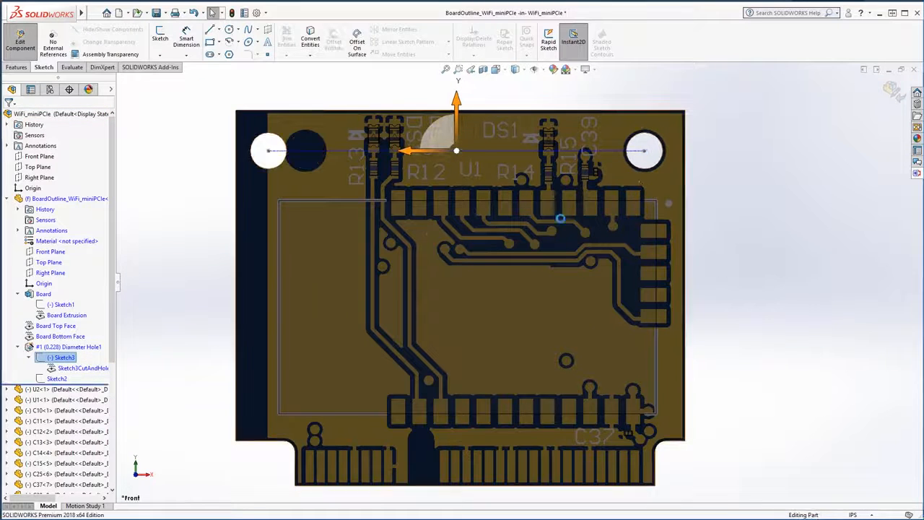
click(894, 89)
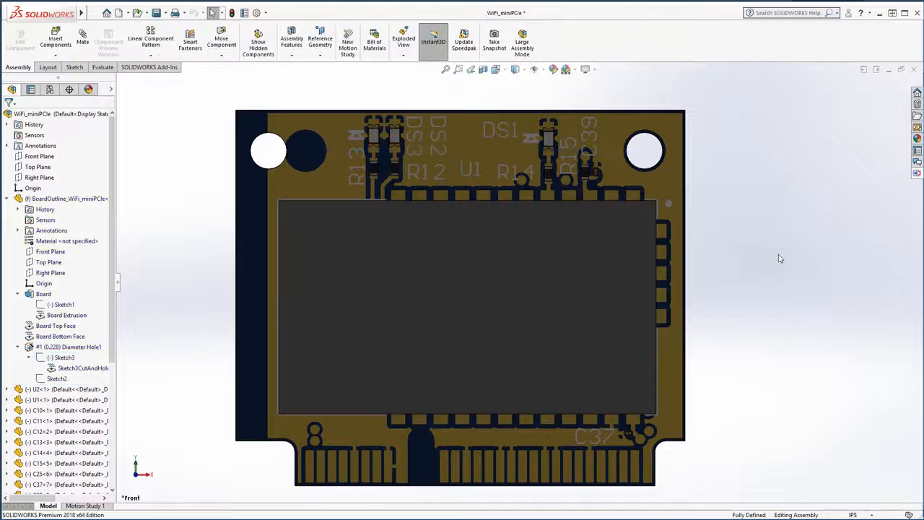
Step: Move component DS3 off its pads toward the relocated mounting hole, to the edge of the hole's former location
middle_drag(631, 270, 654, 238)
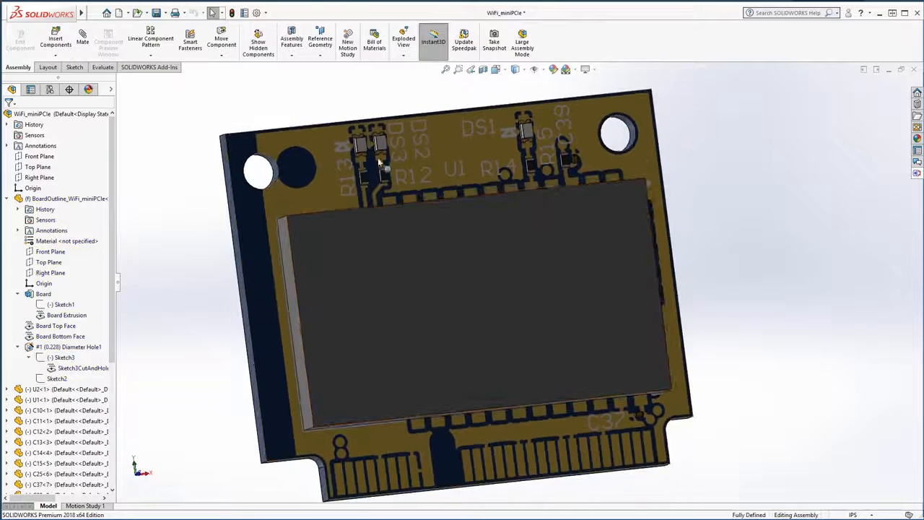
scroll(363, 205, down, 2)
scroll(352, 216, down, 3)
click(381, 160)
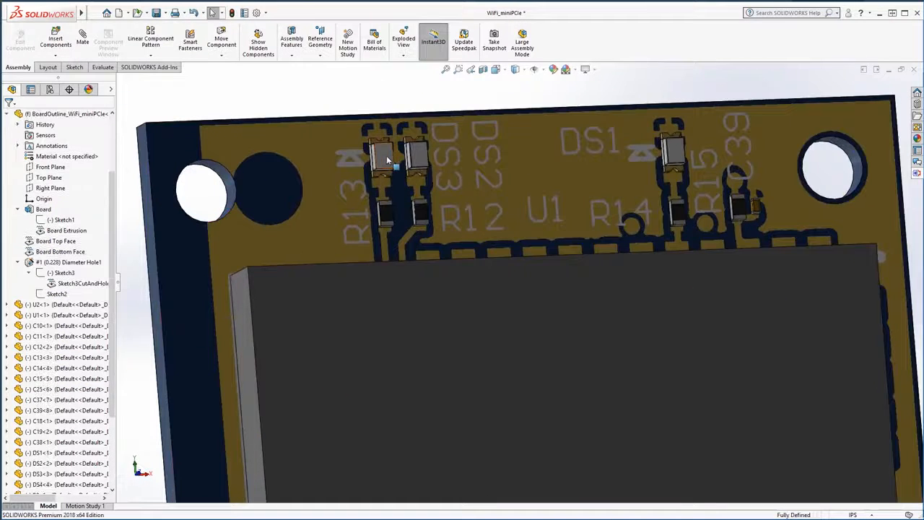
drag(381, 160, 289, 189)
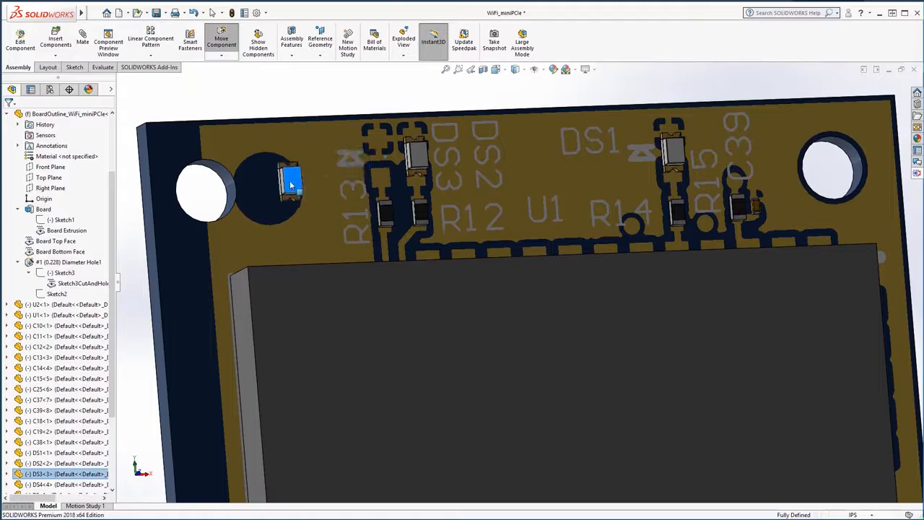
Step: Move component C38 on the back of the board off its pads, toward the edge with the mounting holes
middle_drag(423, 196, 419, 217)
scroll(477, 244, down, 4)
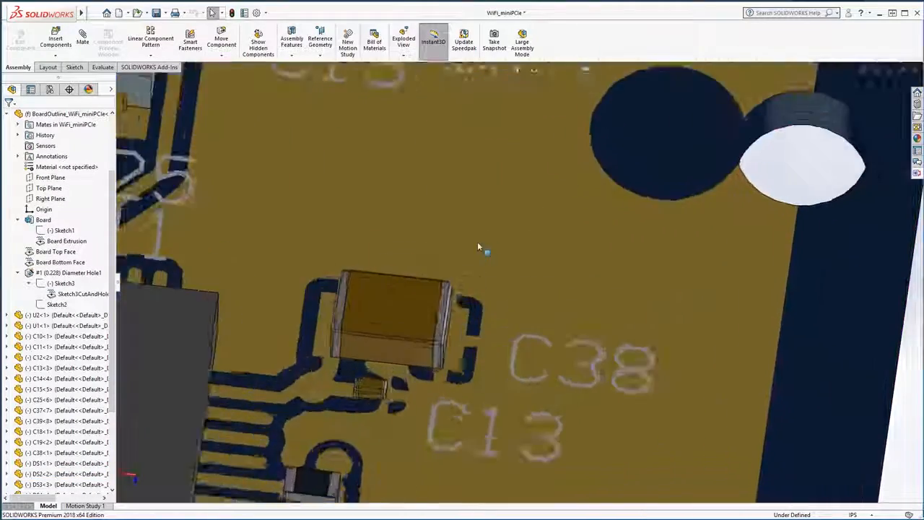
scroll(478, 247, up, 4)
drag(467, 299, 473, 266)
mouse_move(527, 289)
middle_down()
mouse_move(514, 303)
mouse_move(531, 282)
mouse_move(560, 309)
mouse_move(511, 270)
mouse_move(528, 303)
middle_up()
scroll(528, 303, up, 3)
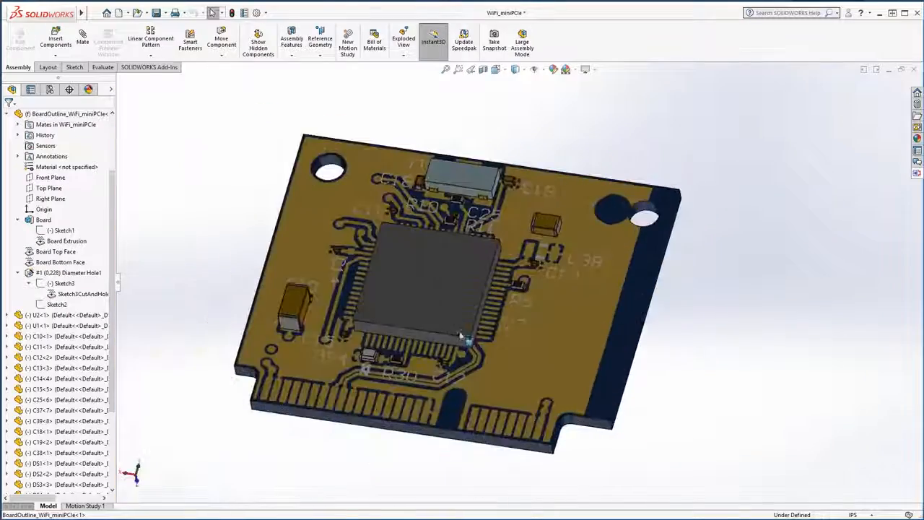
Step: Make the board outline part transparent
middle_drag(461, 336, 404, 209)
scroll(424, 201, down, 4)
scroll(283, 258, down, 4)
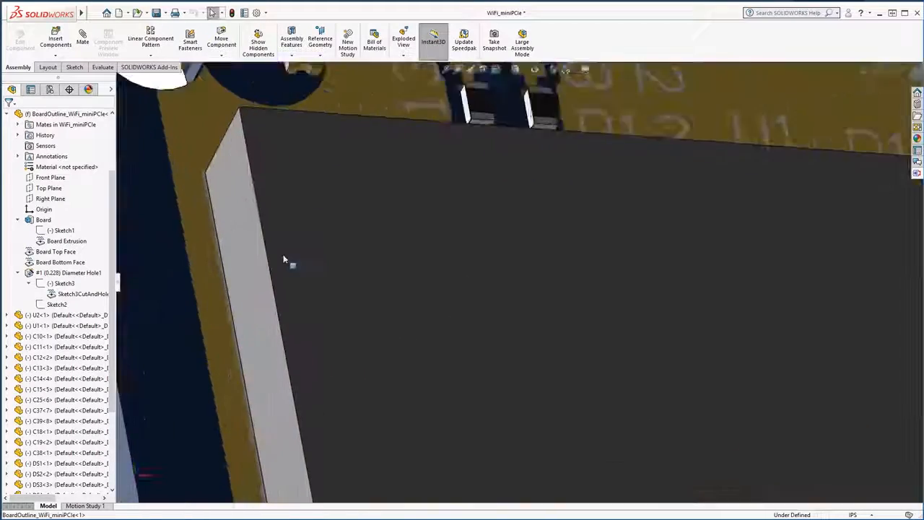
scroll(284, 260, up, 5)
click(416, 240)
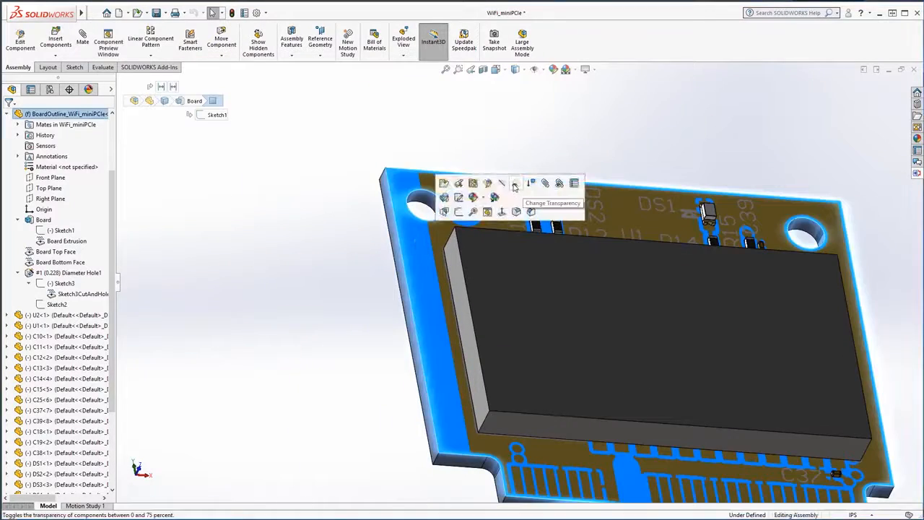
click(517, 183)
click(330, 313)
Step: Examine the transparent board from several angles to review the new outline, hole and component positions
middle_drag(611, 420, 617, 351)
scroll(648, 393, up, 5)
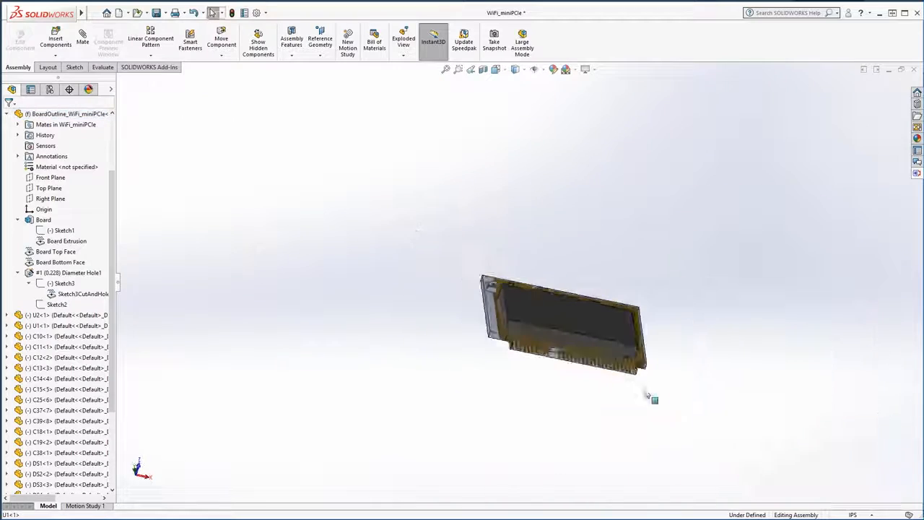
scroll(646, 388, down, 8)
middle_drag(560, 274, 540, 333)
scroll(541, 334, up, 5)
middle_drag(360, 140, 358, 229)
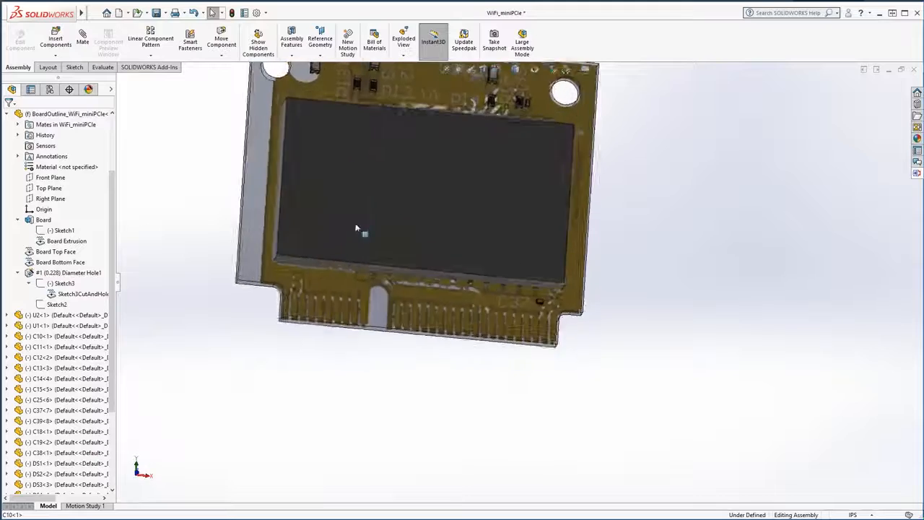
scroll(359, 231, up, 3)
scroll(464, 140, down, 5)
scroll(487, 349, up, 6)
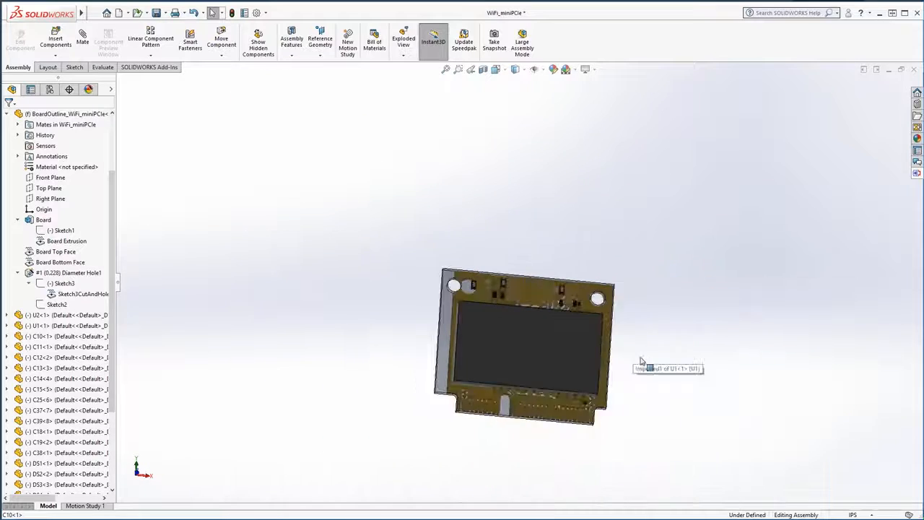
scroll(401, 247, down, 4)
middle_drag(401, 246, 383, 267)
scroll(321, 353, up, 2)
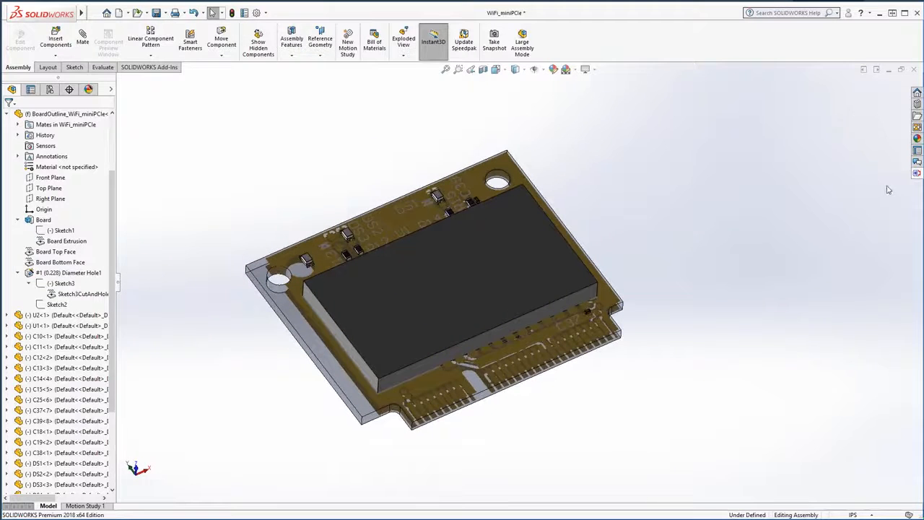
mouse_move(352, 308)
middle_down()
mouse_move(357, 295)
mouse_move(361, 304)
middle_up()
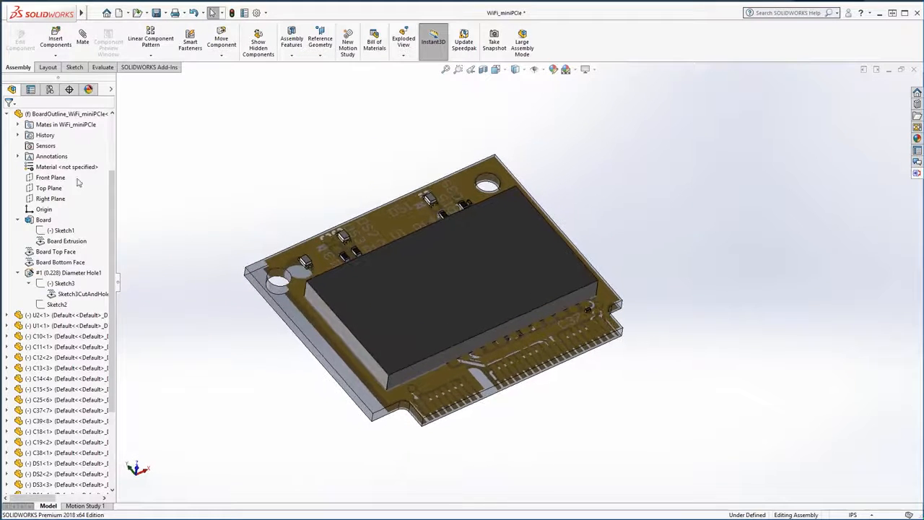
middle_drag(239, 217, 423, 243)
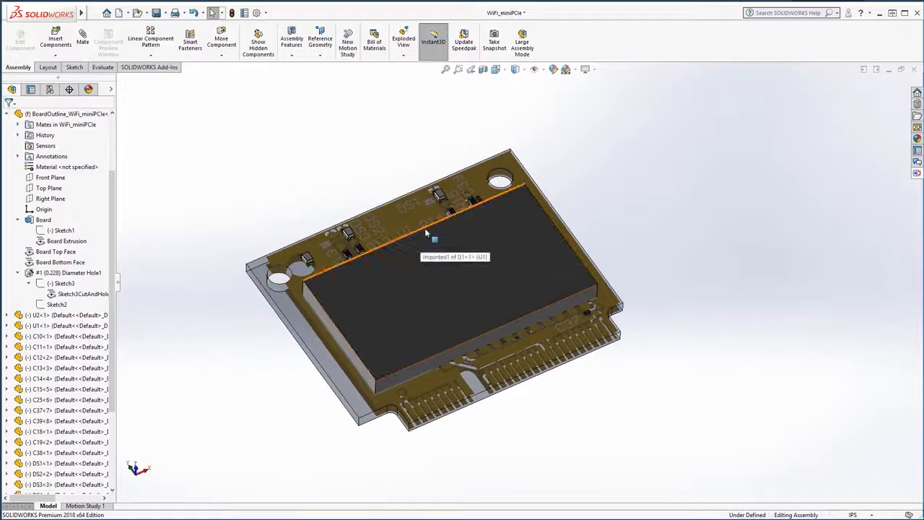
Step: Push the design to the PCB through Altium CoDesigner with the comment "Board shape was changed, holes moved and 2 parts were moved."
click(915, 174)
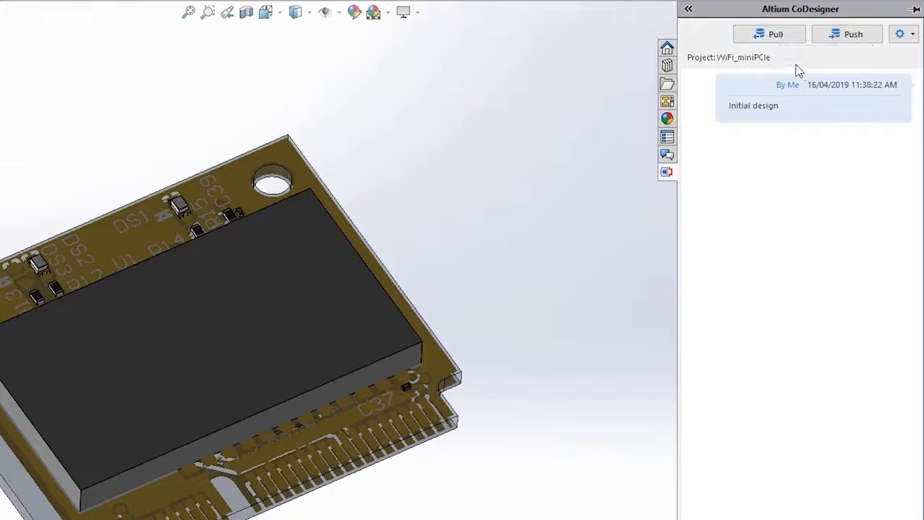
click(855, 36)
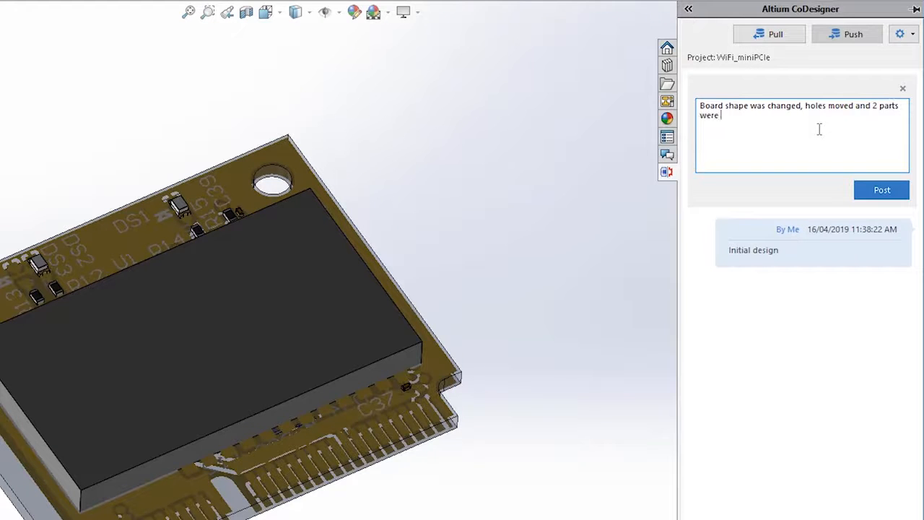
click(879, 193)
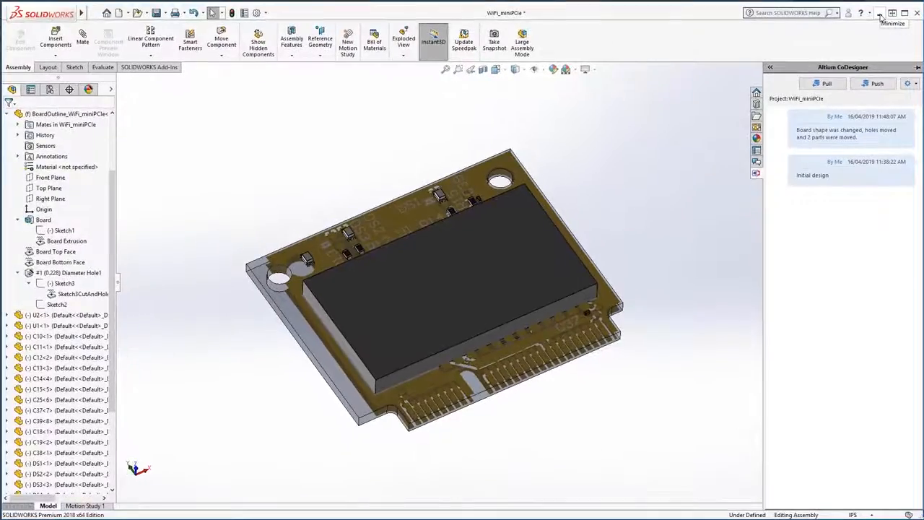
Step: Switch to Altium Designer and open the list of changes received from the mechanical design
click(880, 14)
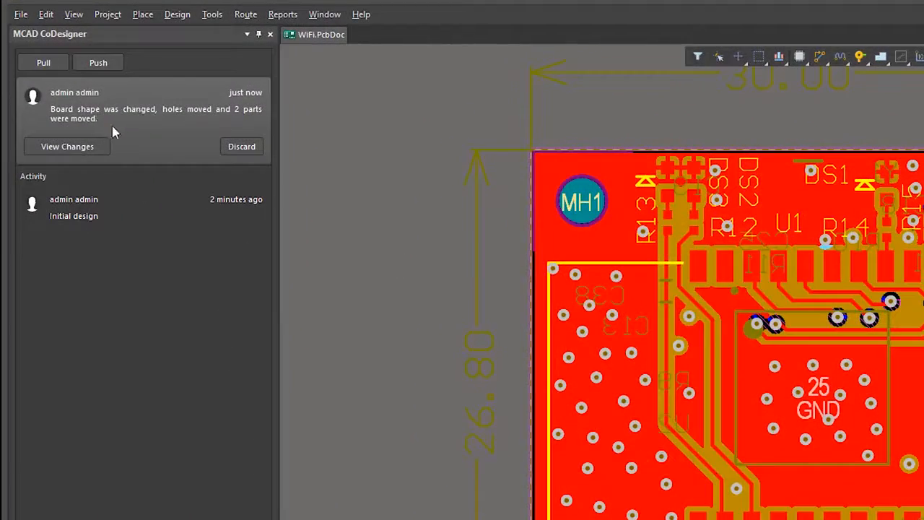
click(66, 148)
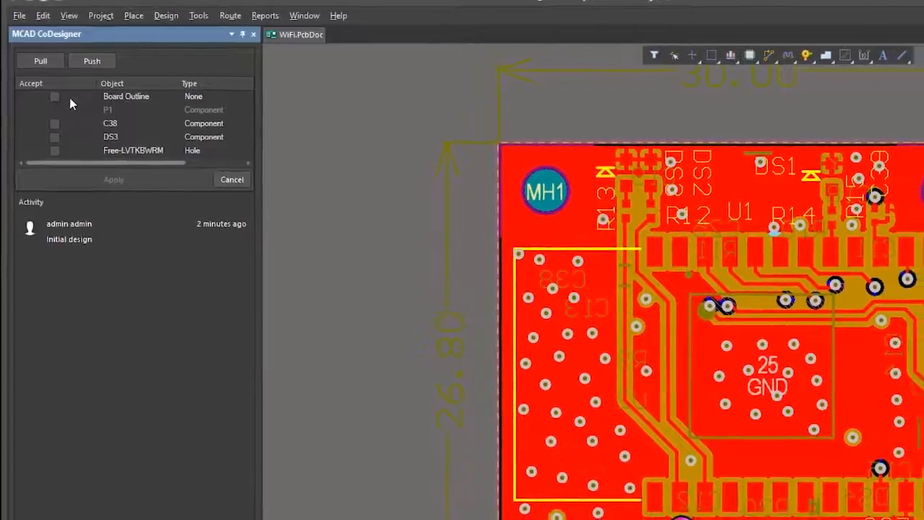
Step: Review the proposed changes to the board outline, C38, DS3 and the hole one by one on the PCB
click(71, 99)
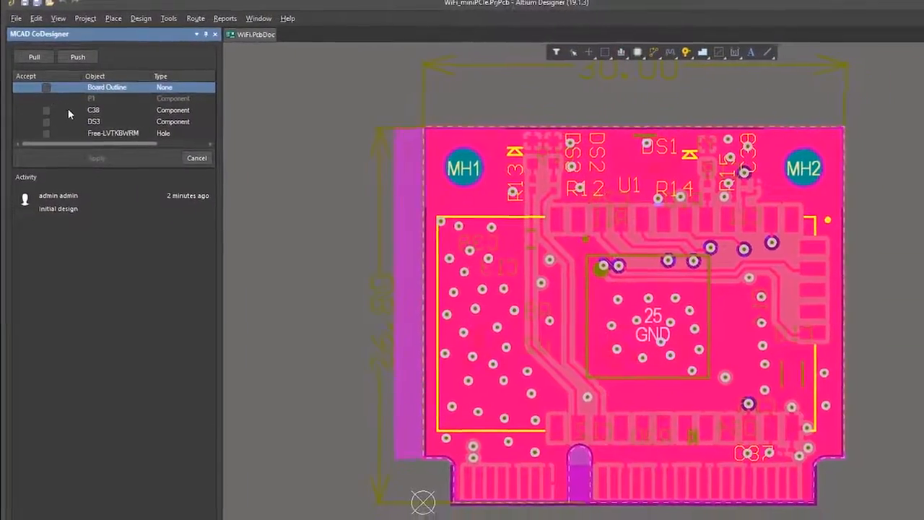
click(67, 109)
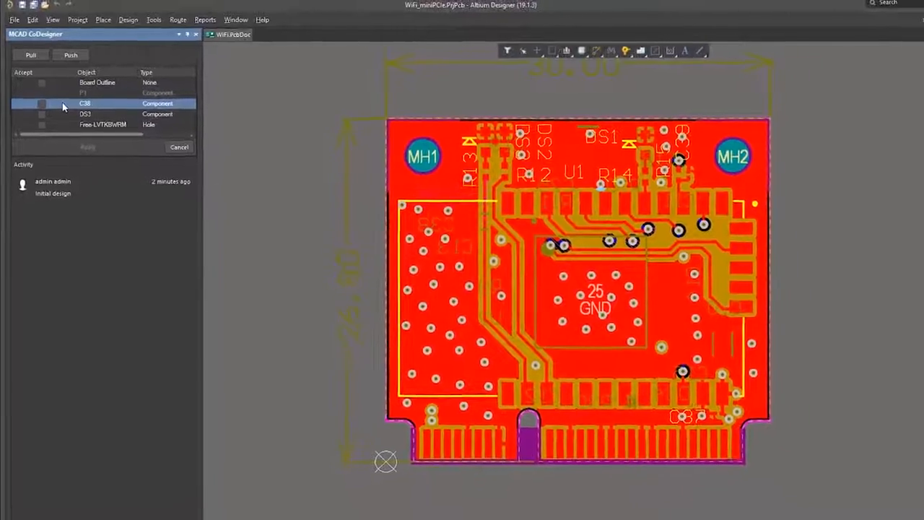
click(63, 116)
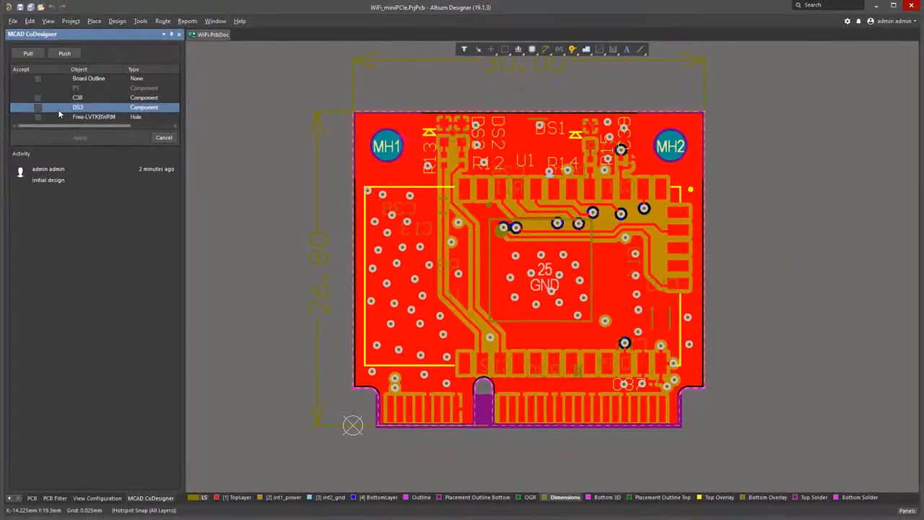
click(62, 118)
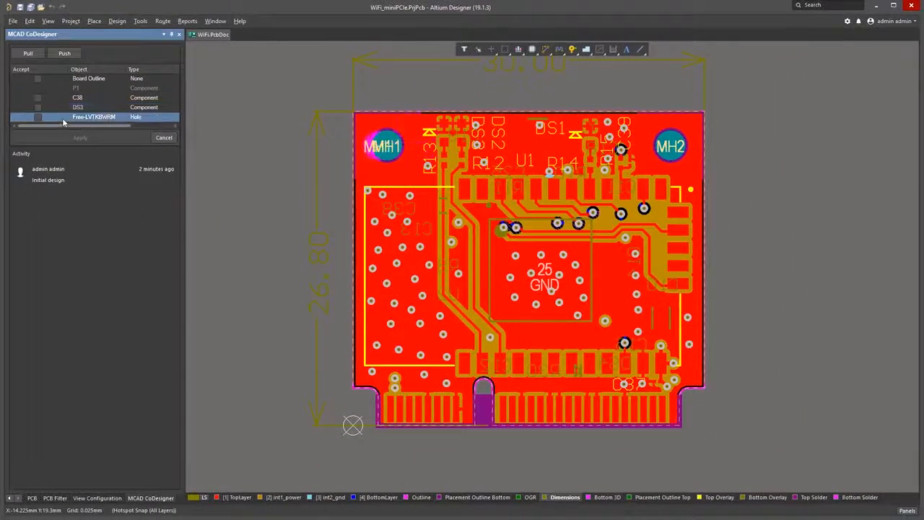
Step: Accept all the received mechanical changes, apply them to the PCB, and check the updated board in 3D
right_click(56, 80)
click(77, 91)
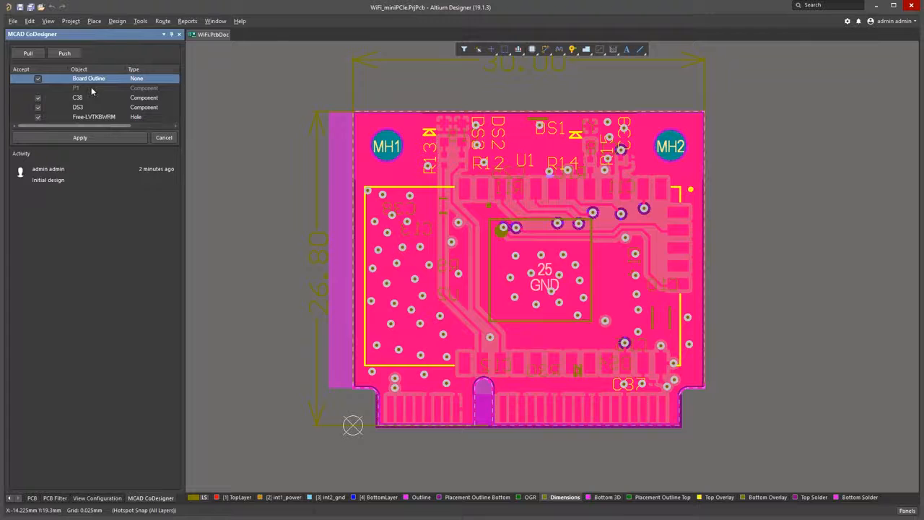
click(92, 88)
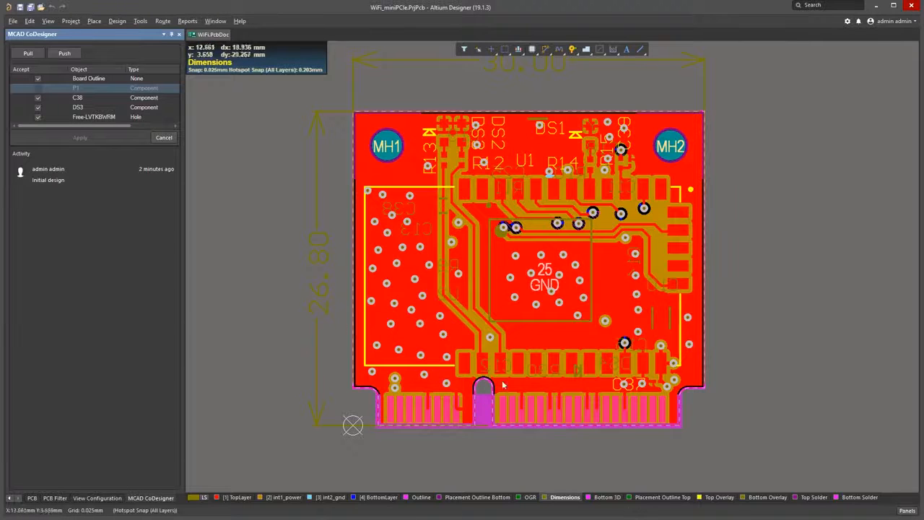
right_drag(492, 361, 486, 373)
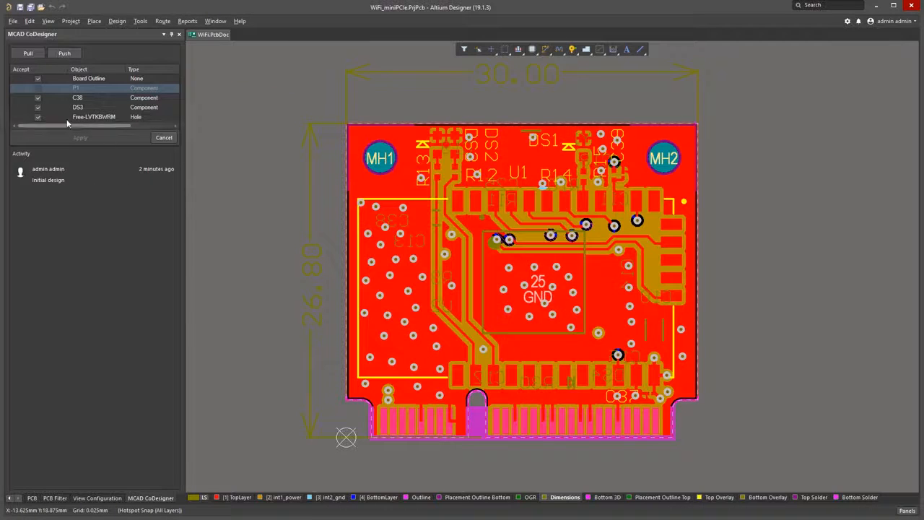
click(52, 98)
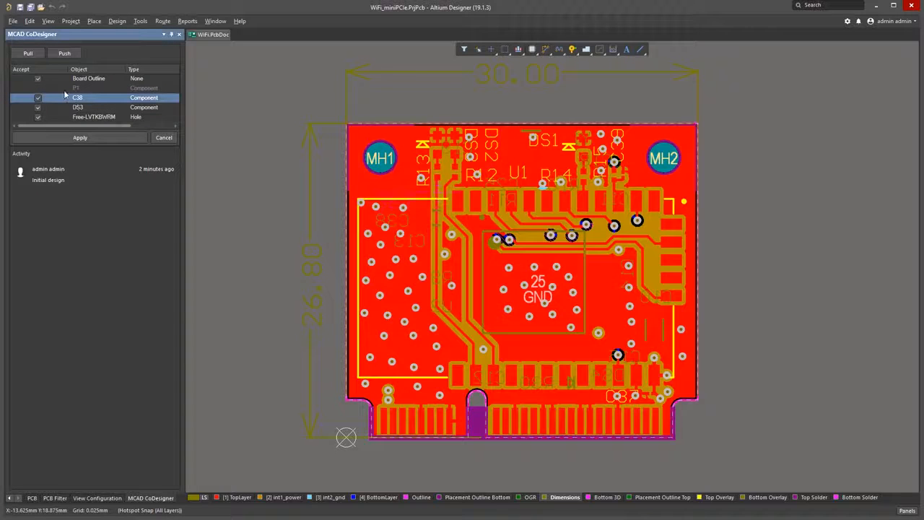
click(96, 138)
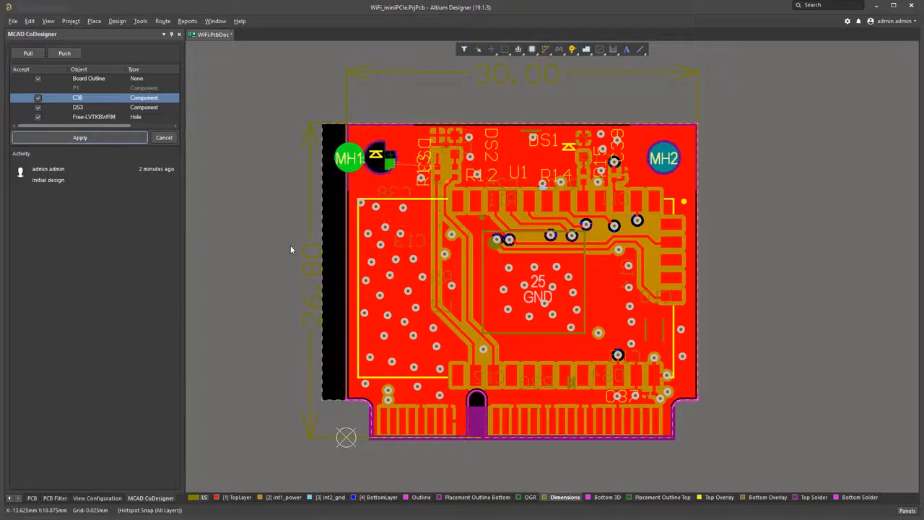
key(3)
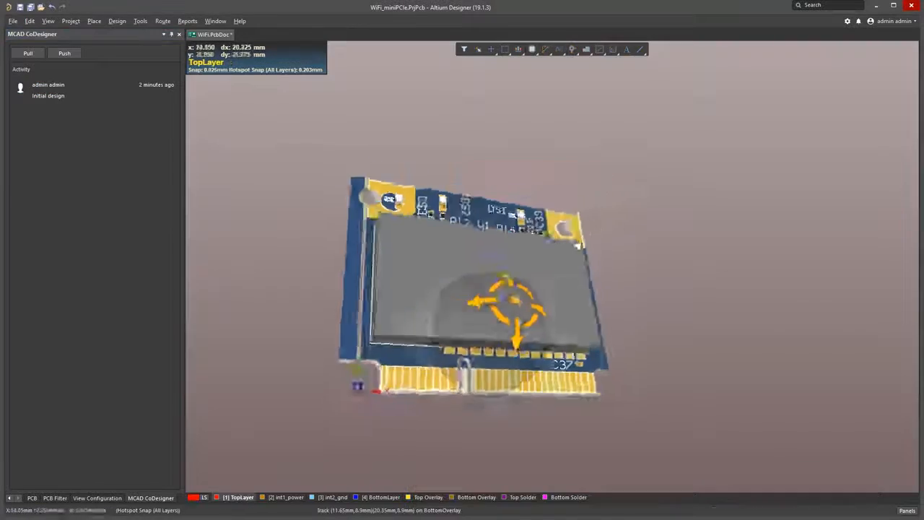
key(2)
Step: Adjust the tracks on the Outline layer to follow the new board shape, closing the gap at the edge connector slot
ctrl+scroll(351, 357, up, 6)
click(423, 388)
drag(423, 388, 349, 388)
right_drag(792, 442, 603, 264)
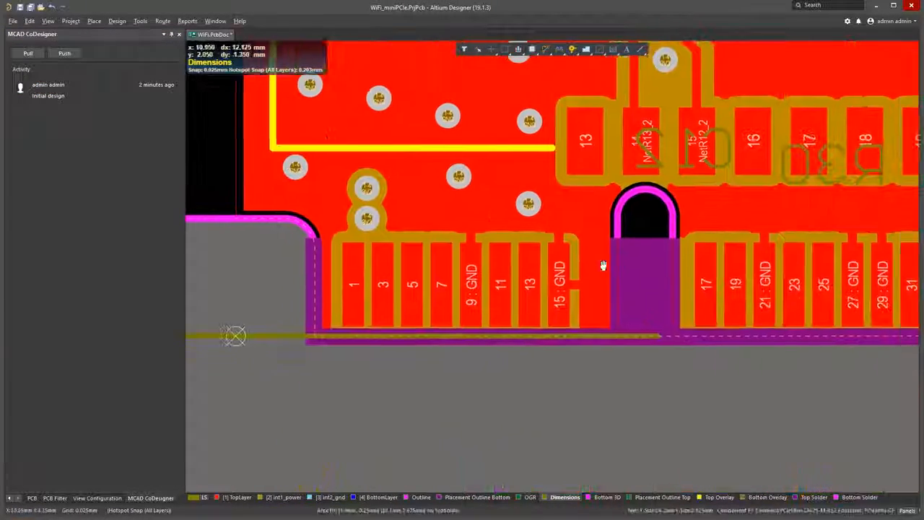
click(421, 497)
click(97, 498)
right_drag(398, 279, 409, 304)
key(shift+s)
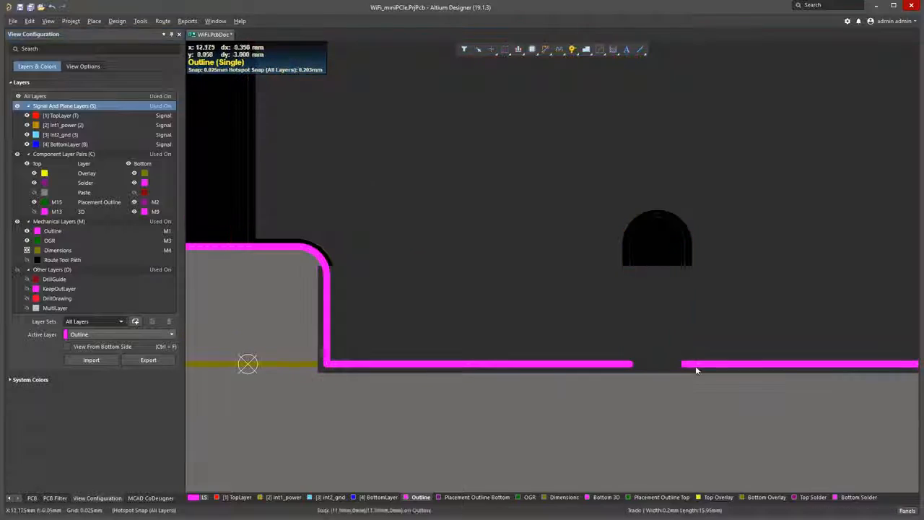
click(633, 364)
drag(632, 364, 685, 364)
ctrl+scroll(629, 429, down, 6)
key(shift+s)
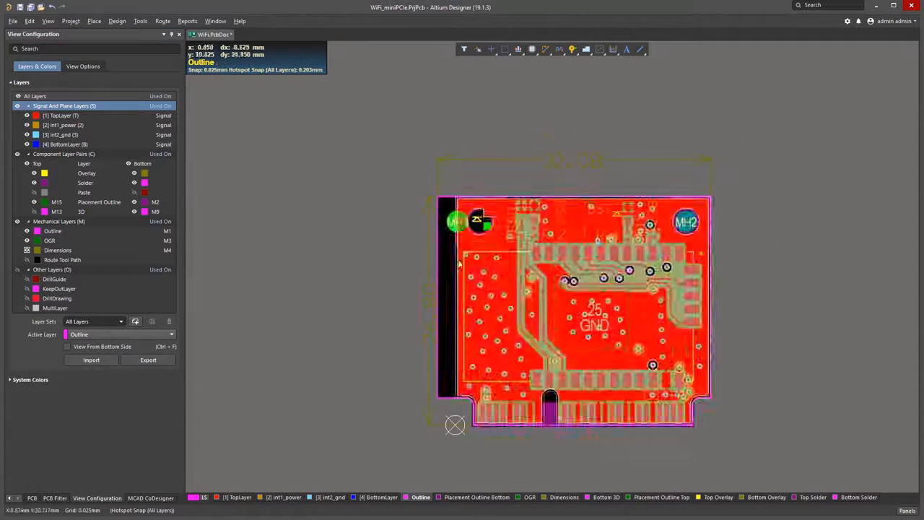
Step: Repour all polygons from the TopLayer view and check the board in 3D
ctrl+scroll(494, 269, up, 5)
ctrl+scroll(450, 139, down, 4)
click(237, 497)
right_click(576, 137)
mouse_move(621, 226)
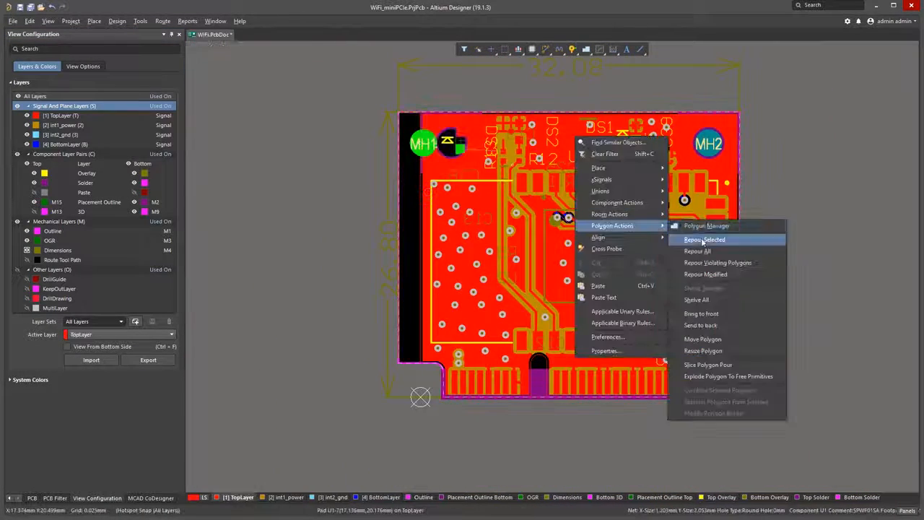
click(701, 251)
ctrl+scroll(618, 236, down, 1)
ctrl+scroll(368, 123, up, 2)
key(3)
key(2)
Step: Route the NetDS3_2 trace from pad 2 of DS3 towards R13 and repour all polygons
ctrl+scroll(399, 153, up, 5)
right_drag(400, 188, 489, 304)
click(546, 50)
click(438, 253)
click(584, 250)
right_click(584, 238)
right_click(488, 163)
mouse_move(535, 251)
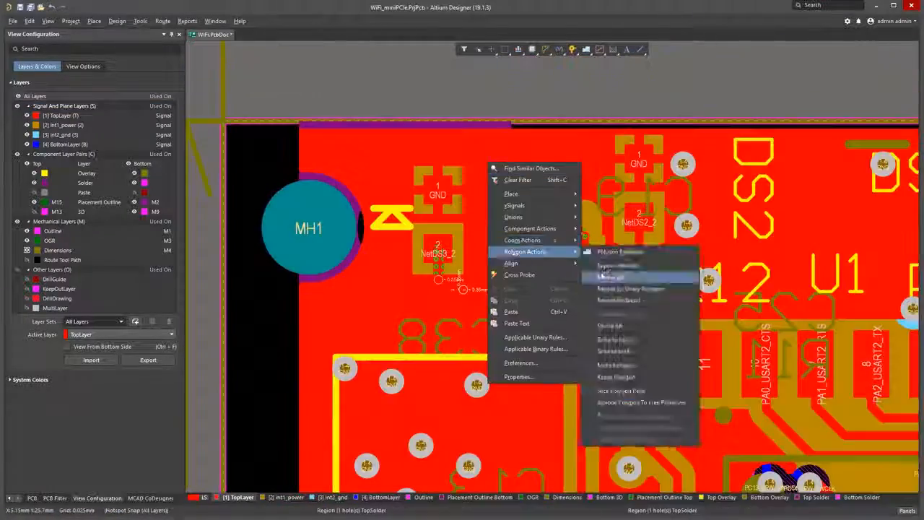
click(604, 276)
Step: Delete the MH1 mounting hole and repour all polygons to fill its area
ctrl+scroll(470, 236, down, 7)
click(379, 182)
key(Delete)
right_click(396, 203)
mouse_move(439, 293)
click(531, 320)
ctrl+scroll(414, 226, down, 1)
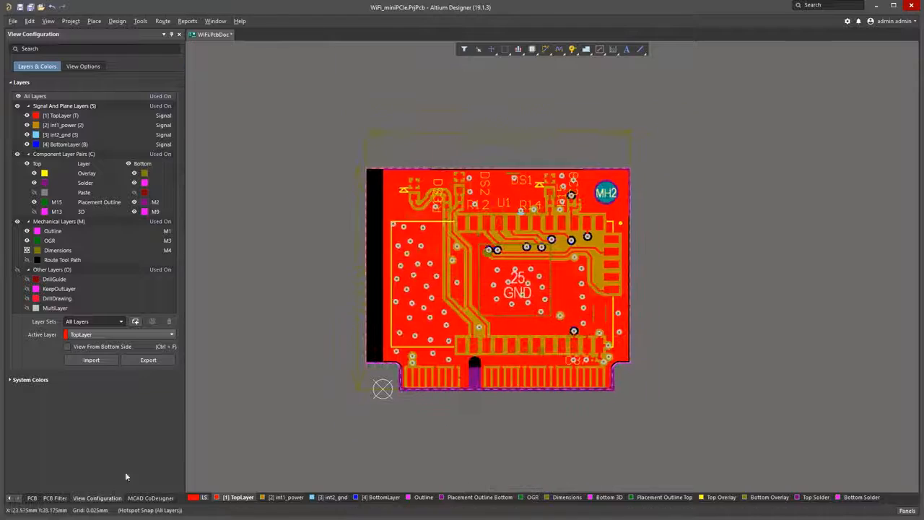
Step: Push the PCB through MCAD CoDesigner with the comment "Layout clean up. Hole removed."
click(151, 497)
click(70, 52)
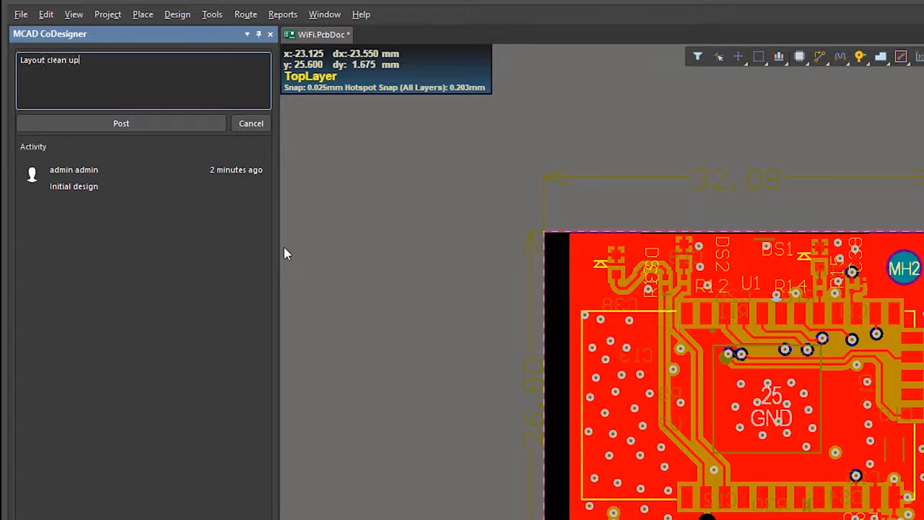
text(Layout clean up. Hole removed.)
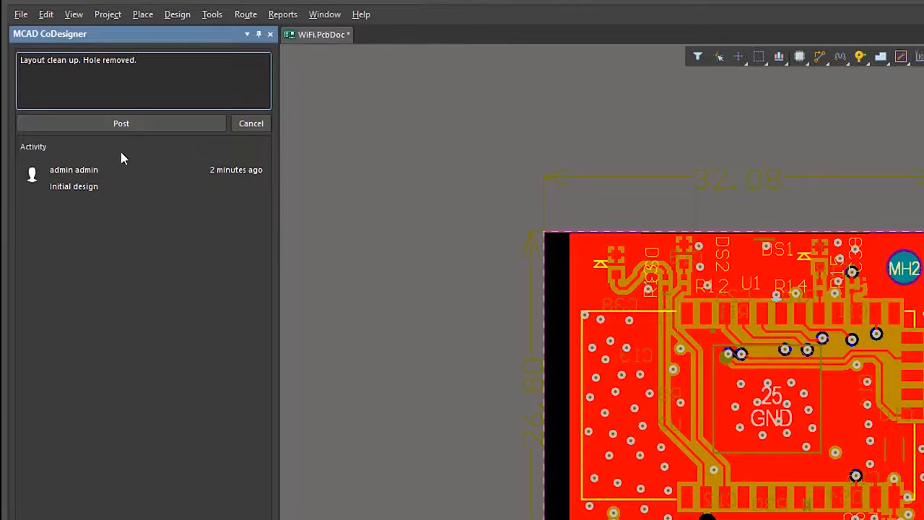
click(124, 123)
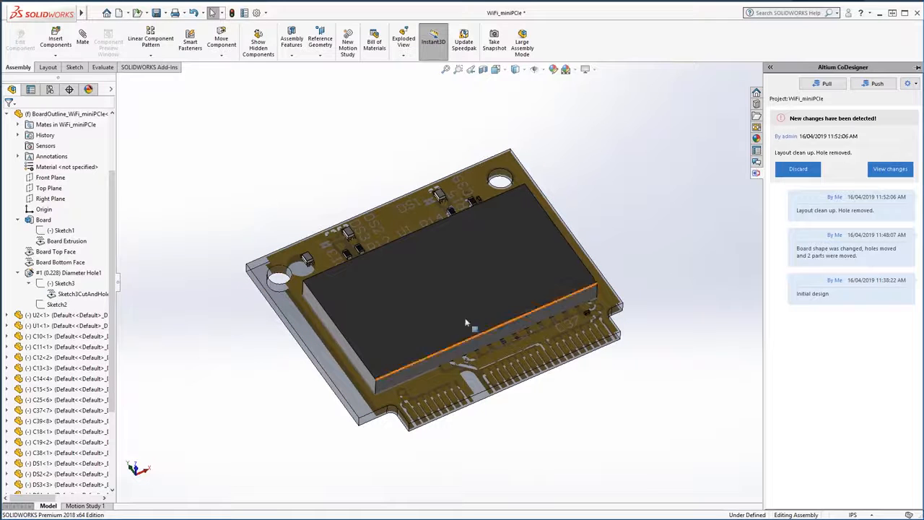
Step: Switch to SOLIDWORKS and set Modelled Copper Collaboration to On in the Altium CoDesigner add-in settings
middle_drag(466, 323, 435, 314)
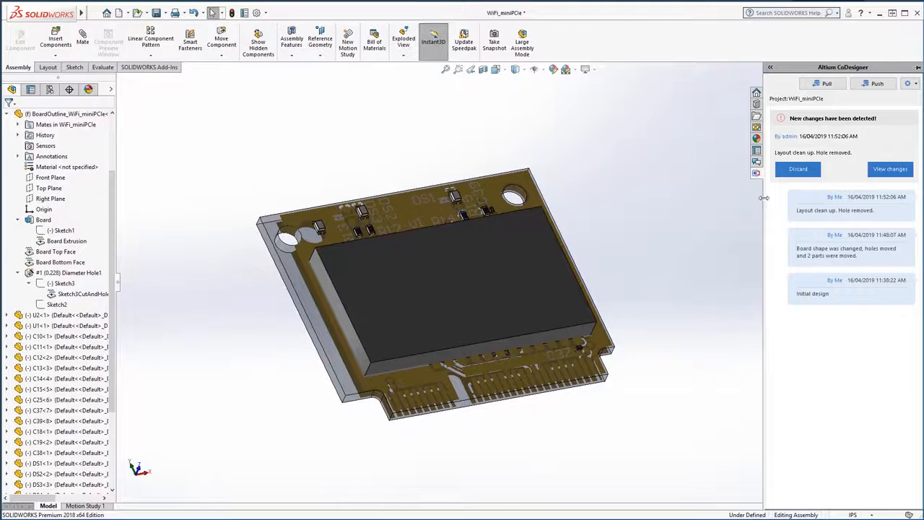
drag(764, 197, 745, 196)
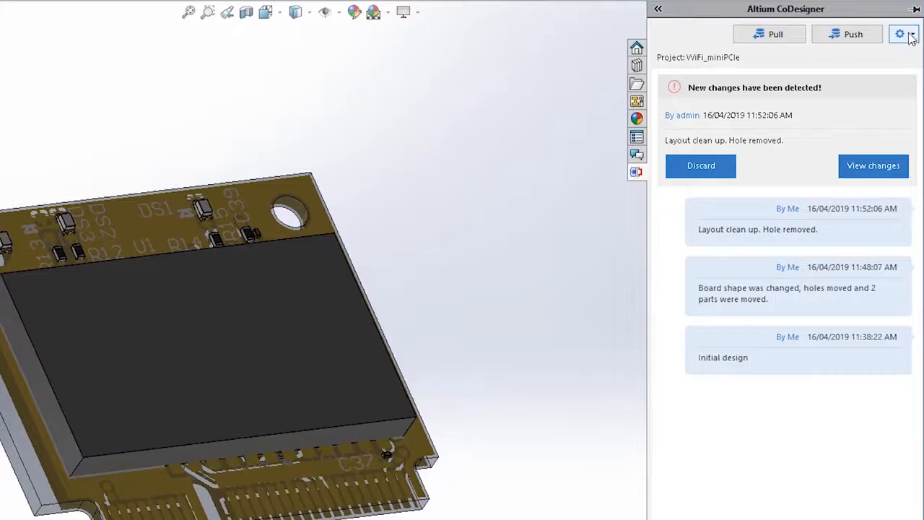
click(872, 73)
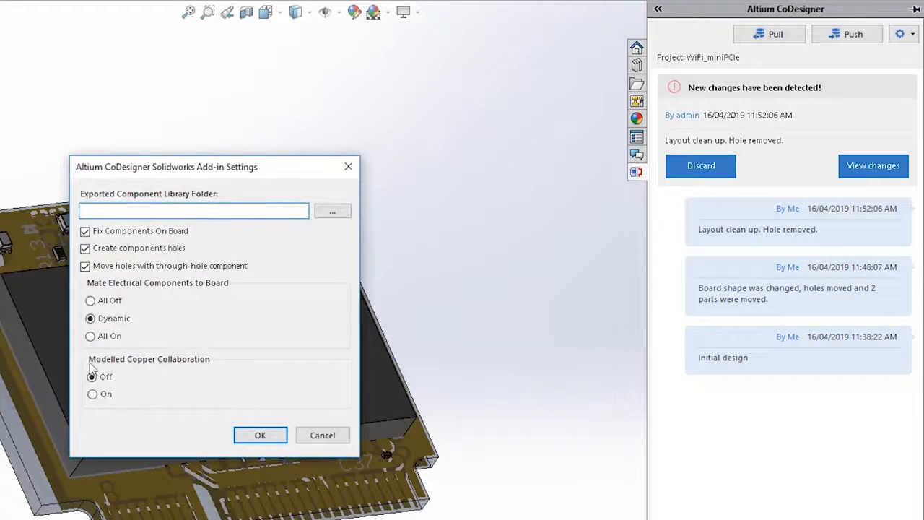
mouse_move(165, 366)
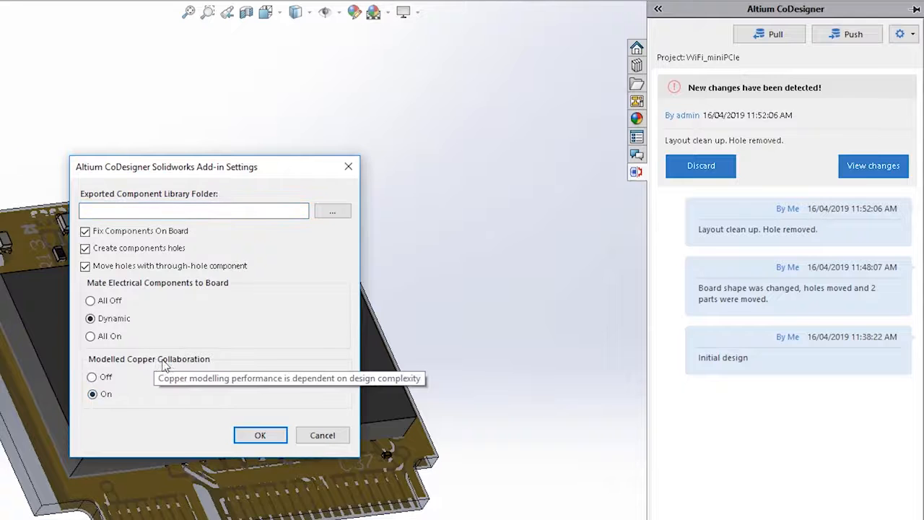
click(260, 436)
Step: Accept all the detected PCB changes into the assembly and inspect the modelled copper and rerouted trace from several angles
middle_drag(188, 396, 190, 350)
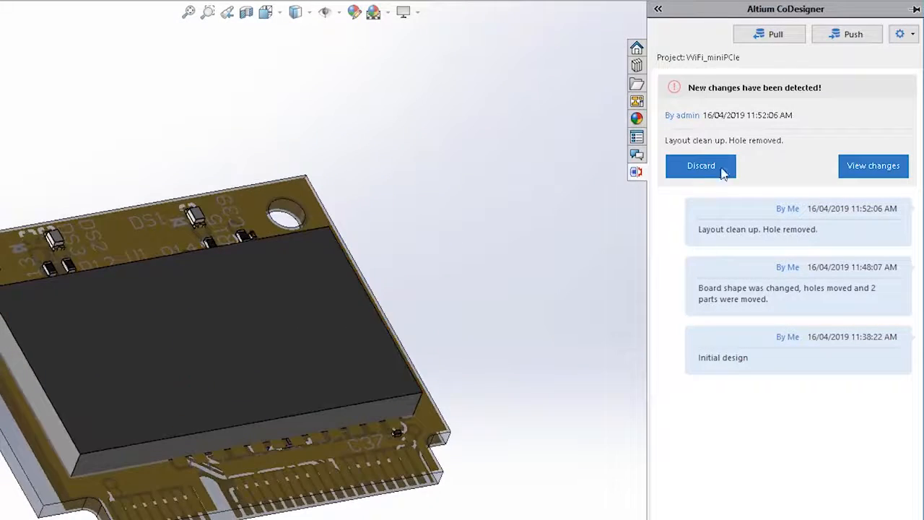
click(881, 168)
mouse_move(910, 137)
mouse_down()
mouse_move(905, 202)
mouse_move(912, 140)
mouse_up()
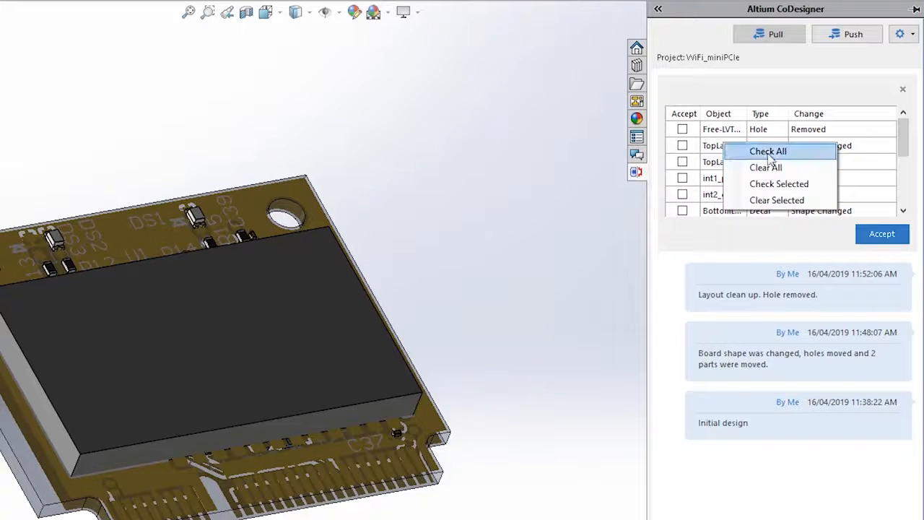
click(769, 153)
click(881, 235)
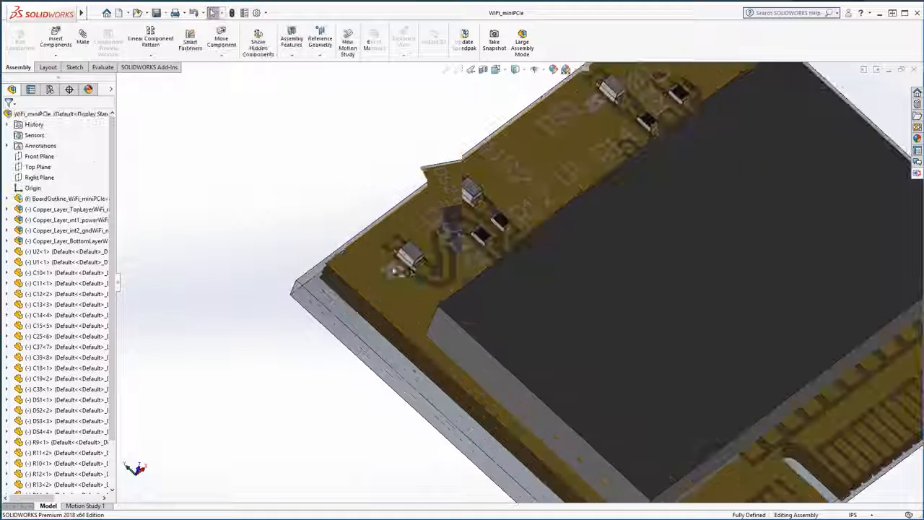
scroll(457, 264, down, 5)
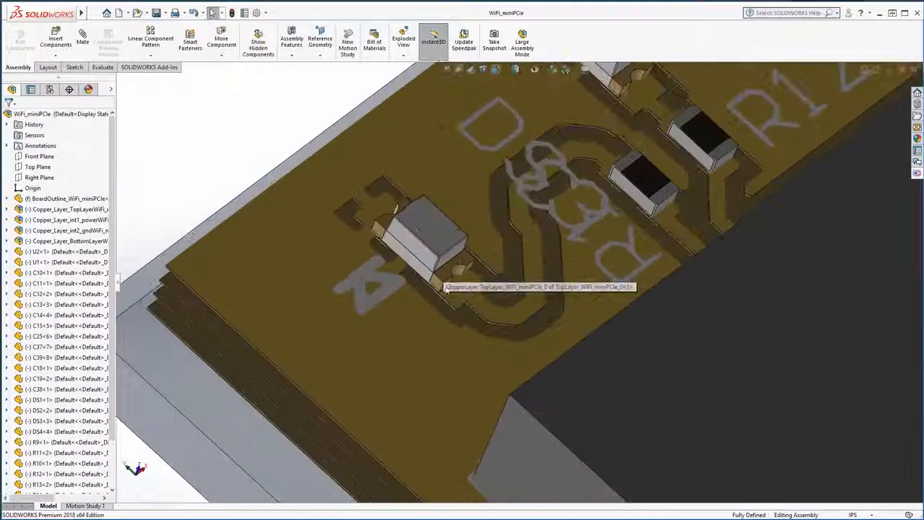
middle_drag(445, 288, 410, 271)
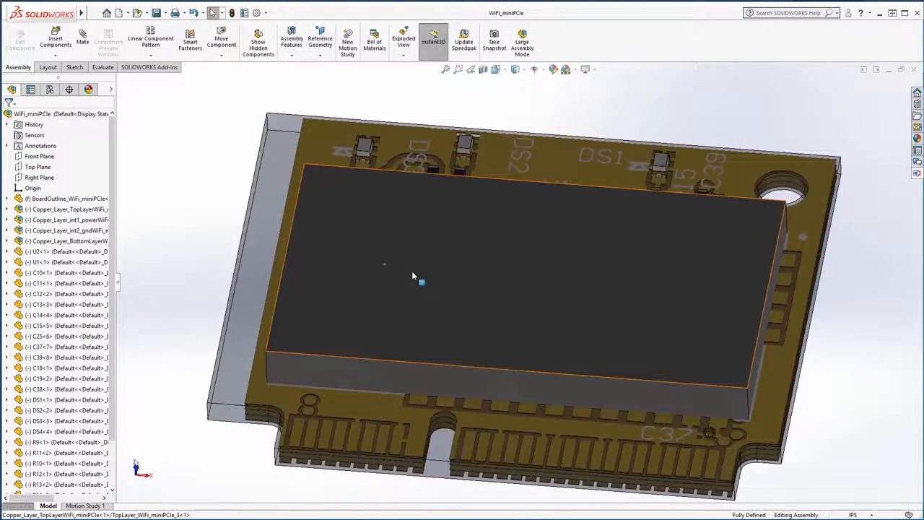